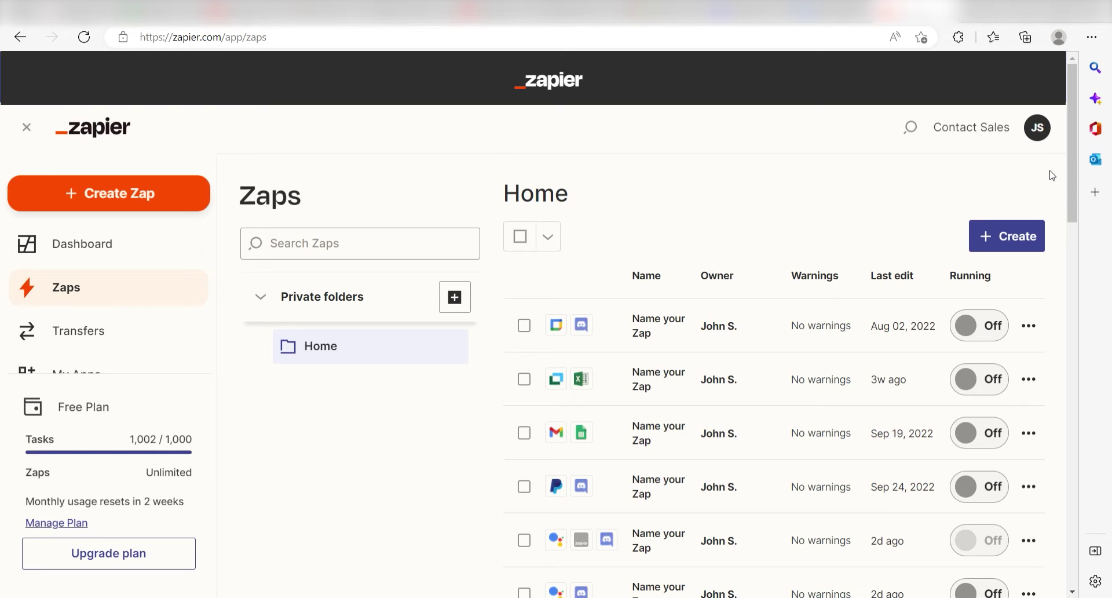
Create a new Zap using Amazon Alexa's Trigger Phrase Spoken event as its trigger.
click(180, 207)
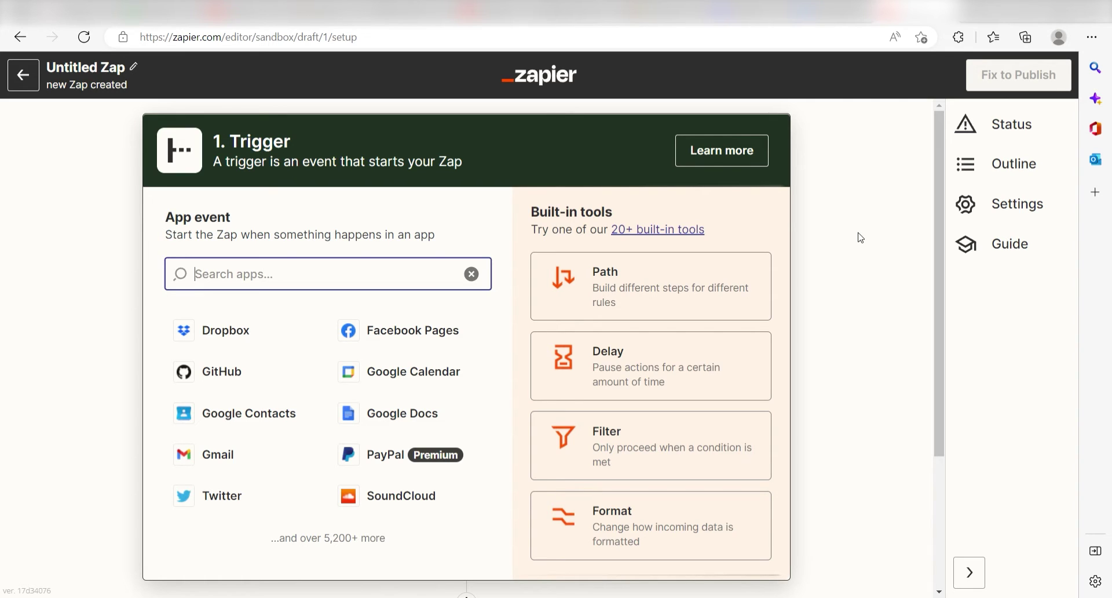
text(amazon alexa)
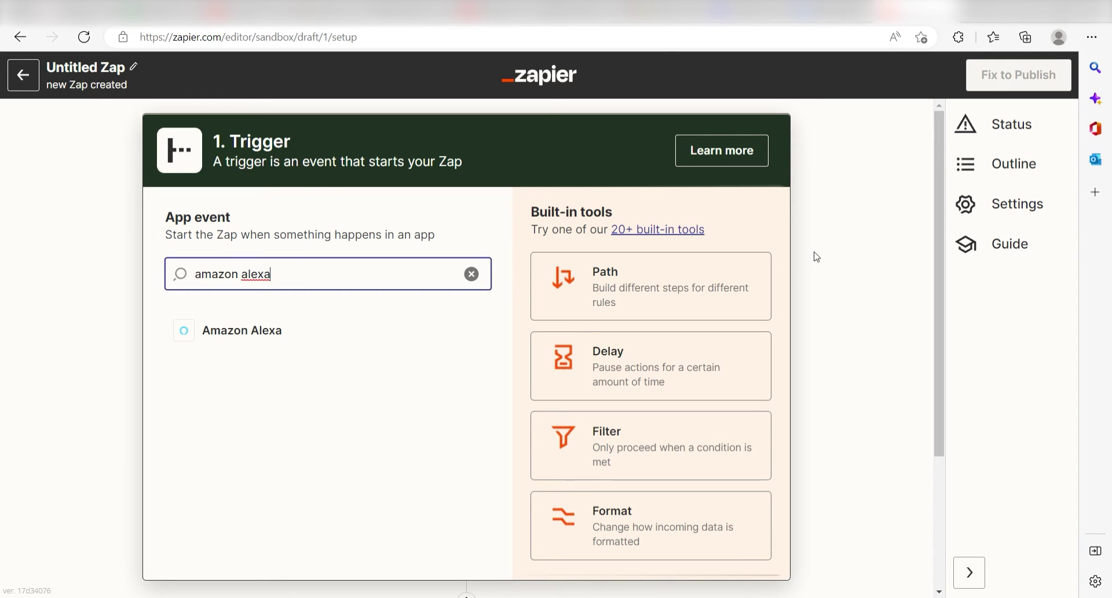
click(410, 330)
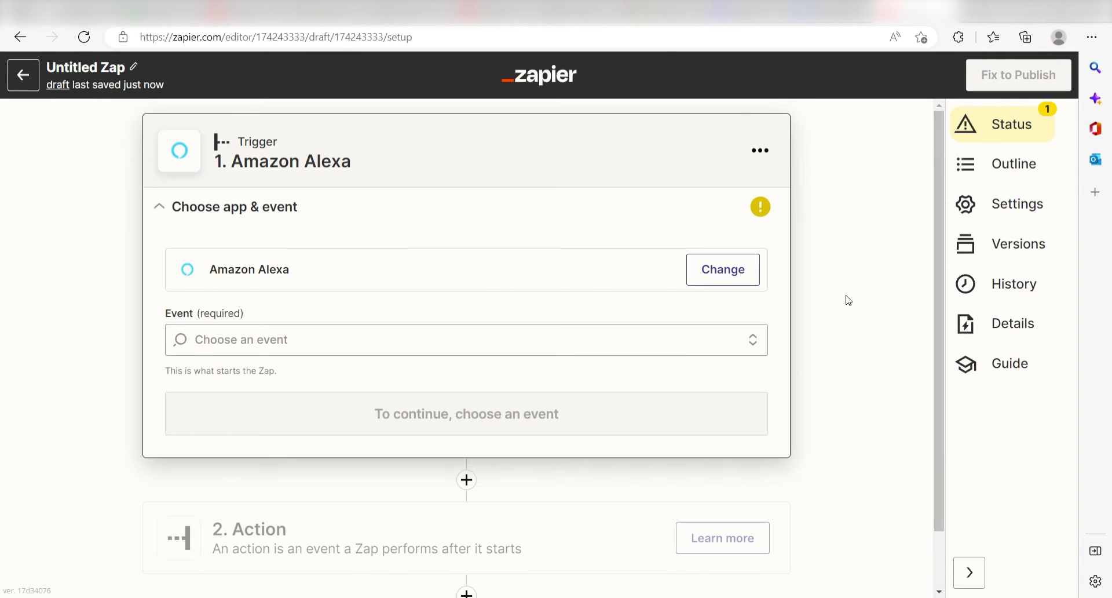
click(752, 341)
click(674, 410)
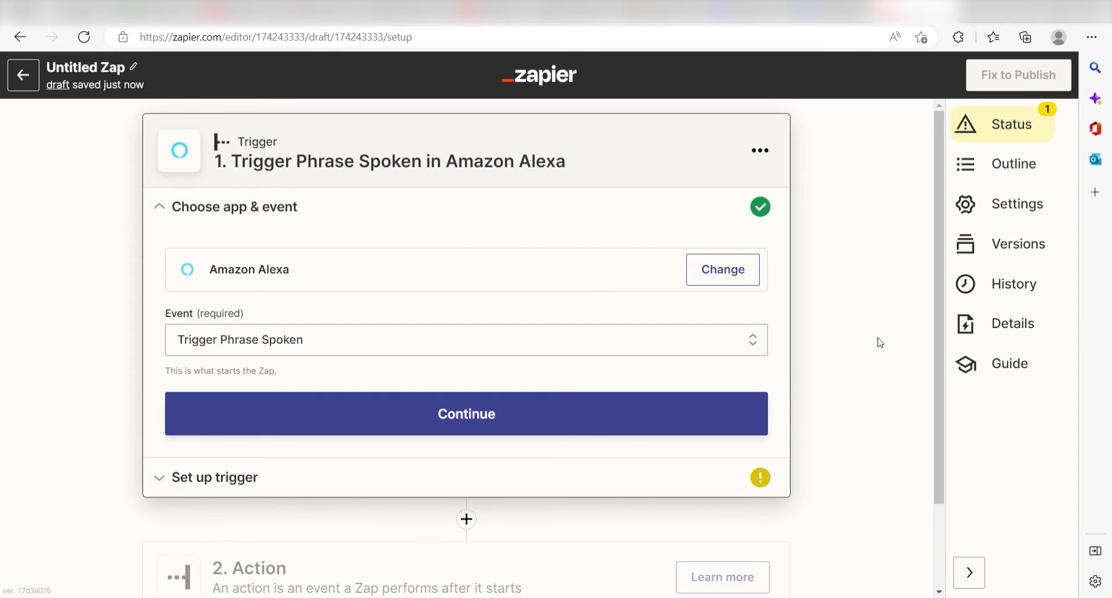
click(717, 412)
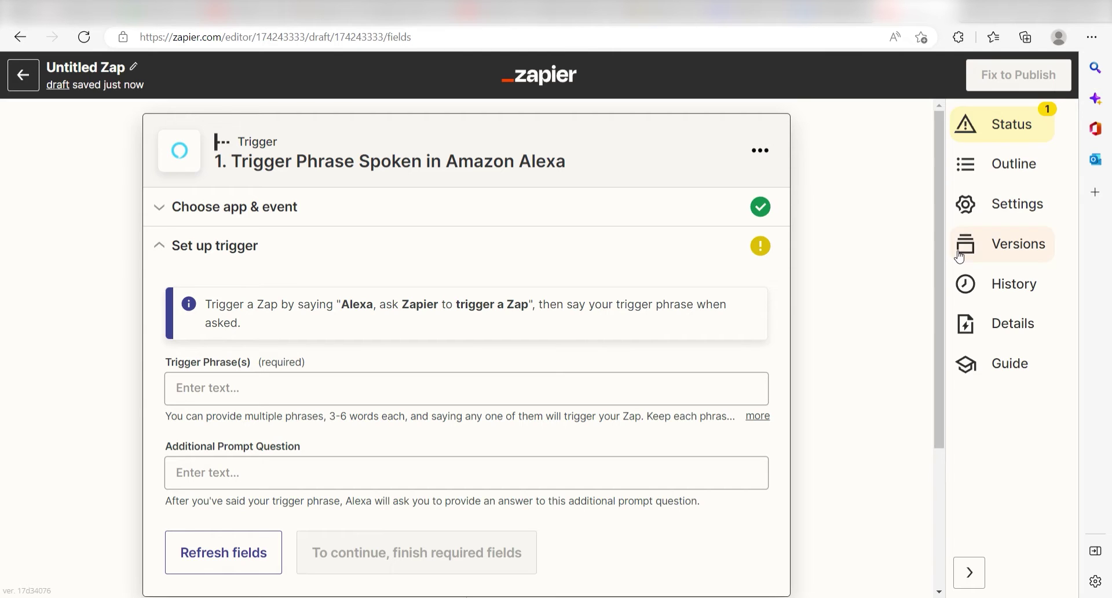
Enter trigger phrase 'Post a message in my discord' and prompt 'What would you like to say?'.
scroll(942, 259, down, 1)
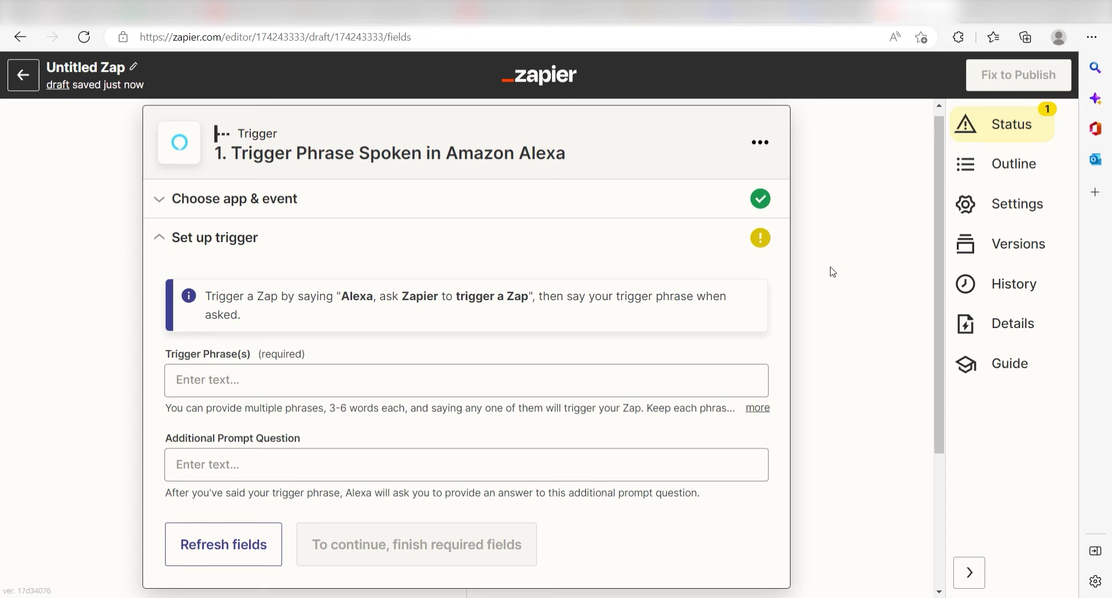
click(628, 381)
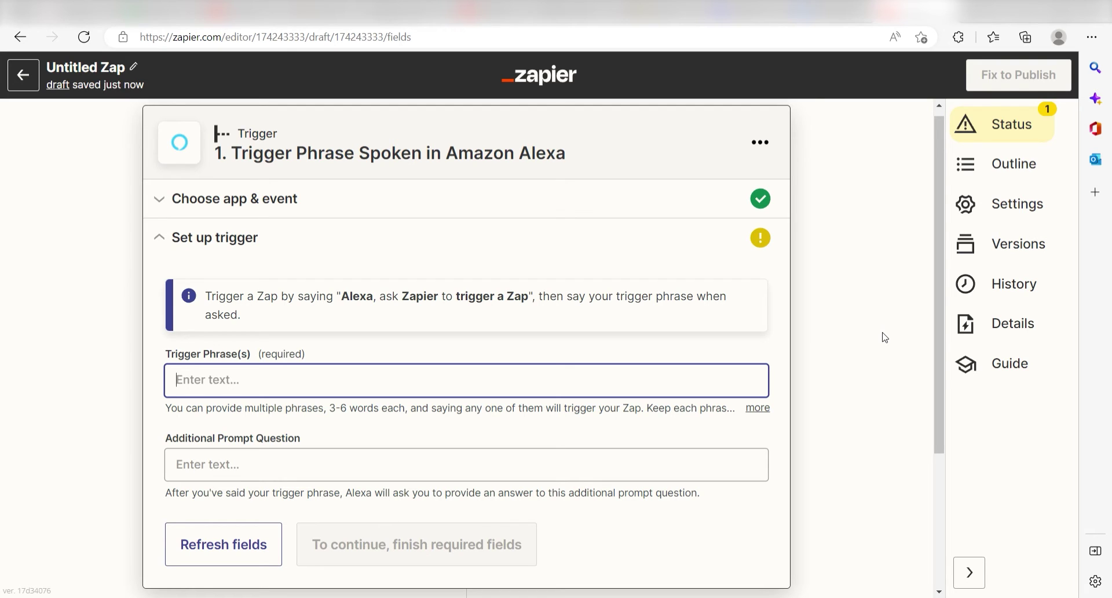
text(Post a message in my discord)
key(Tab)
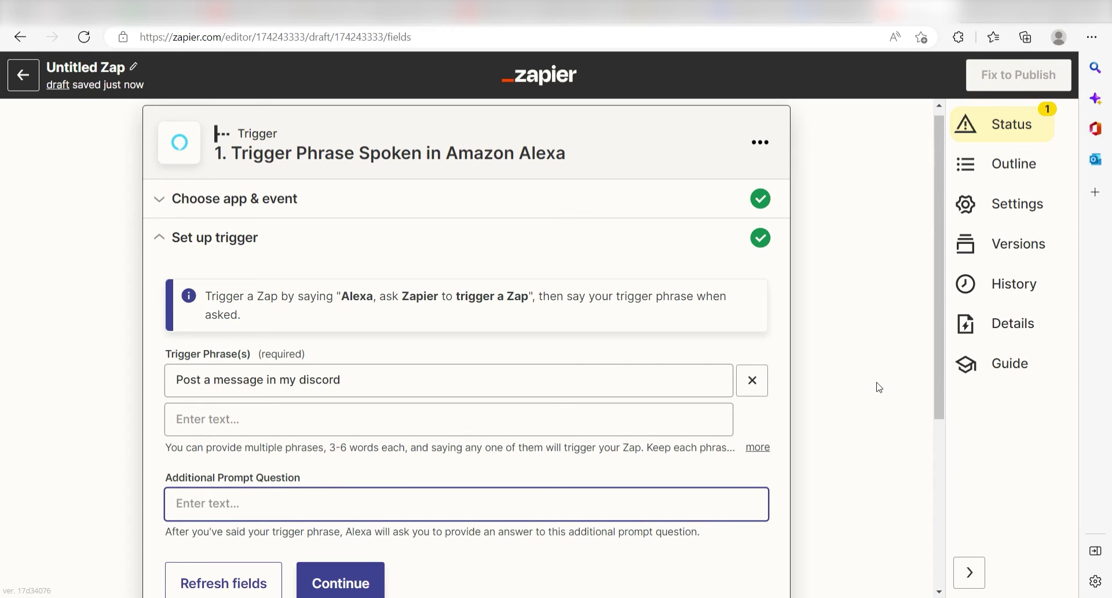
text(What would you like to say?)
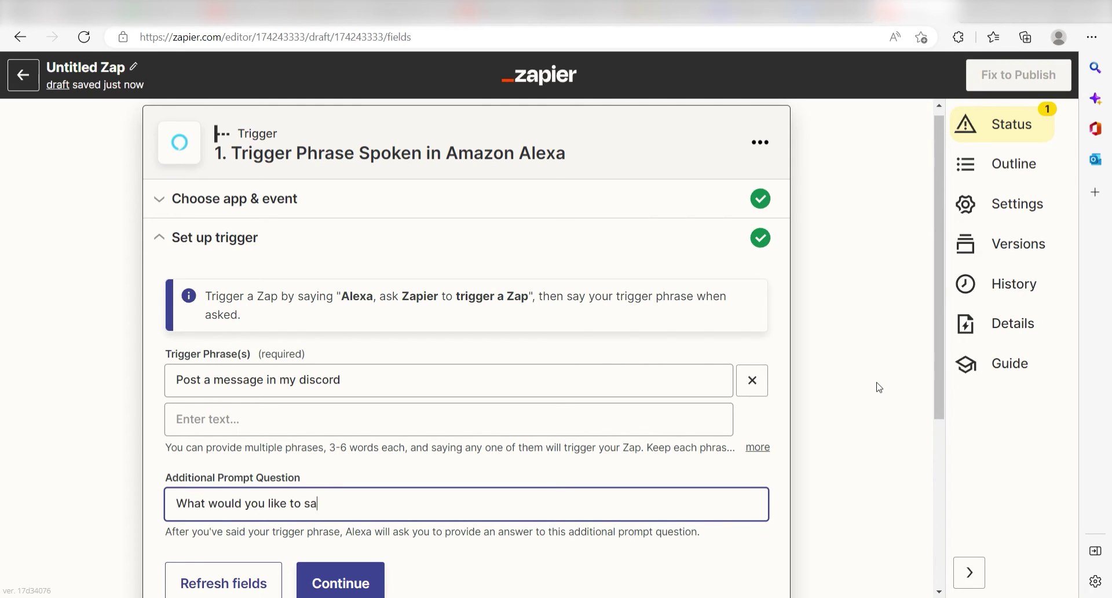
click(895, 377)
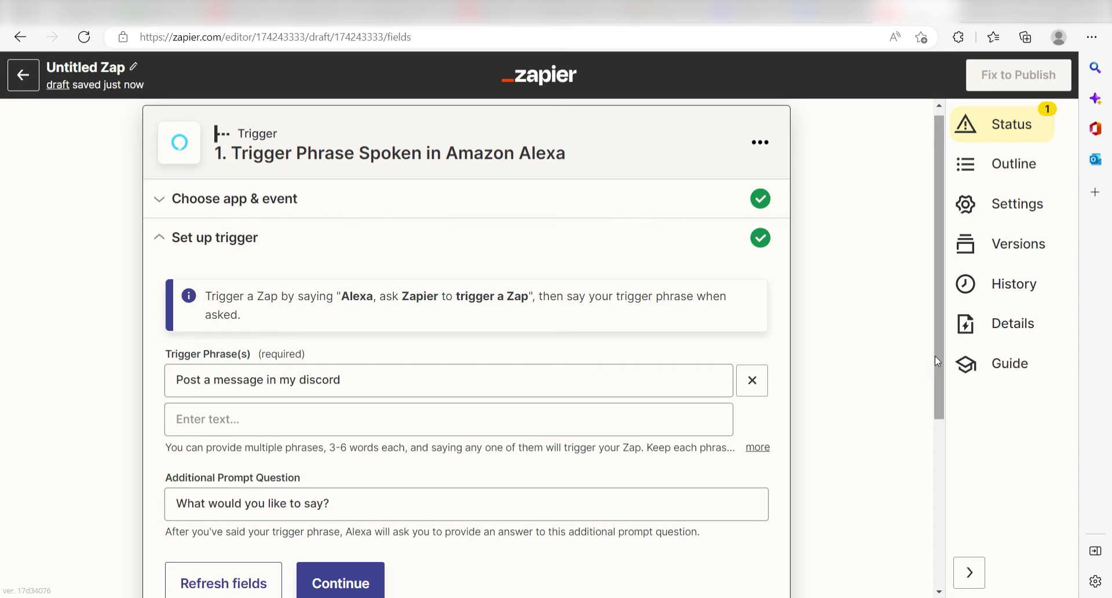
drag(937, 355, 942, 419)
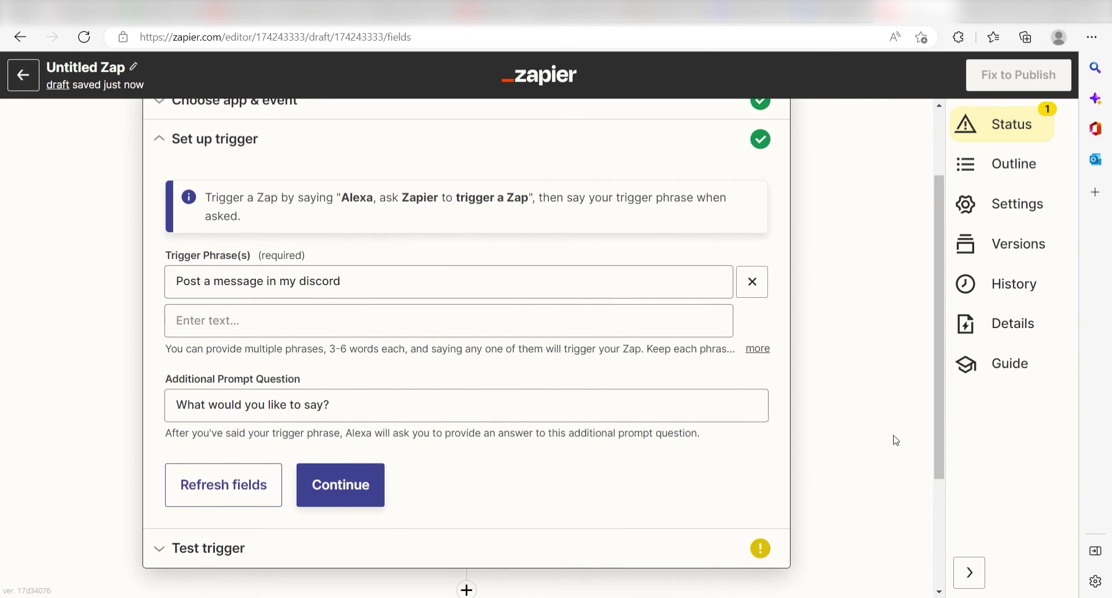
Test the Alexa trigger successfully and continue to the action step.
click(370, 488)
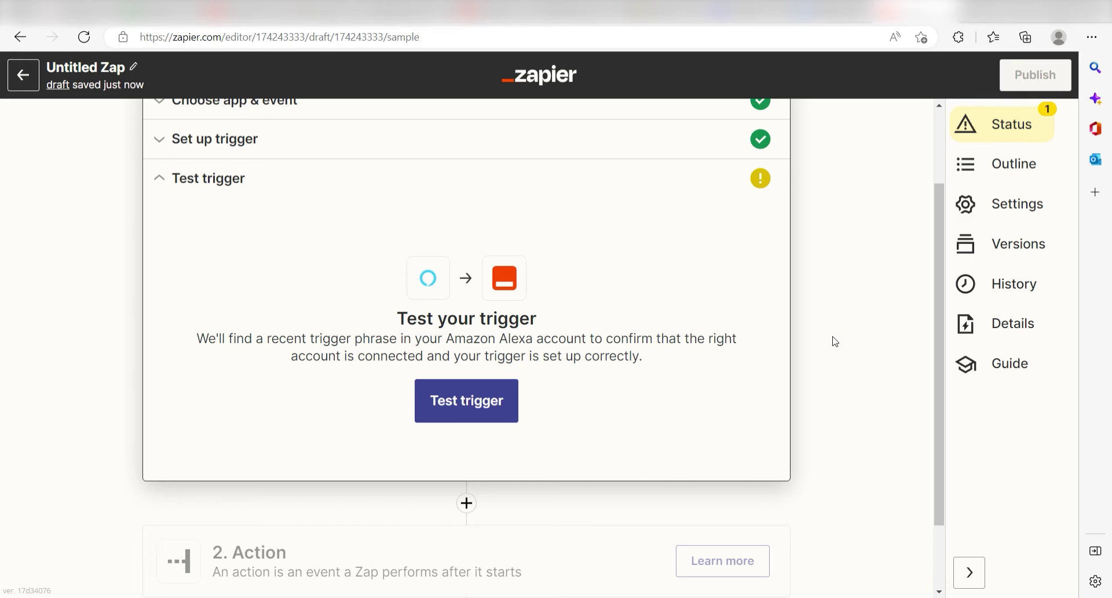
click(517, 399)
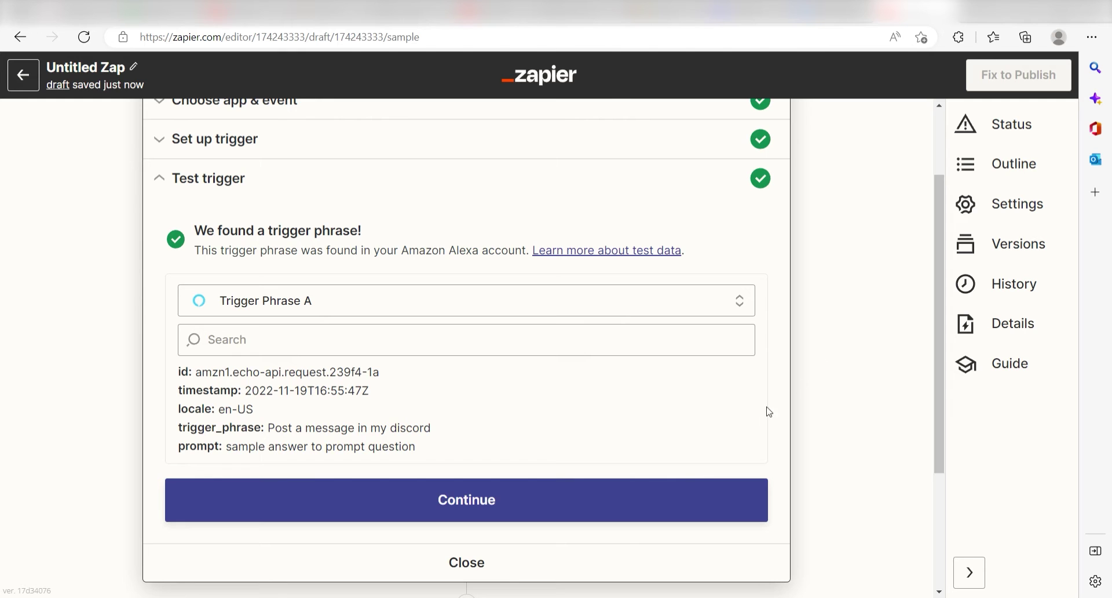
click(585, 509)
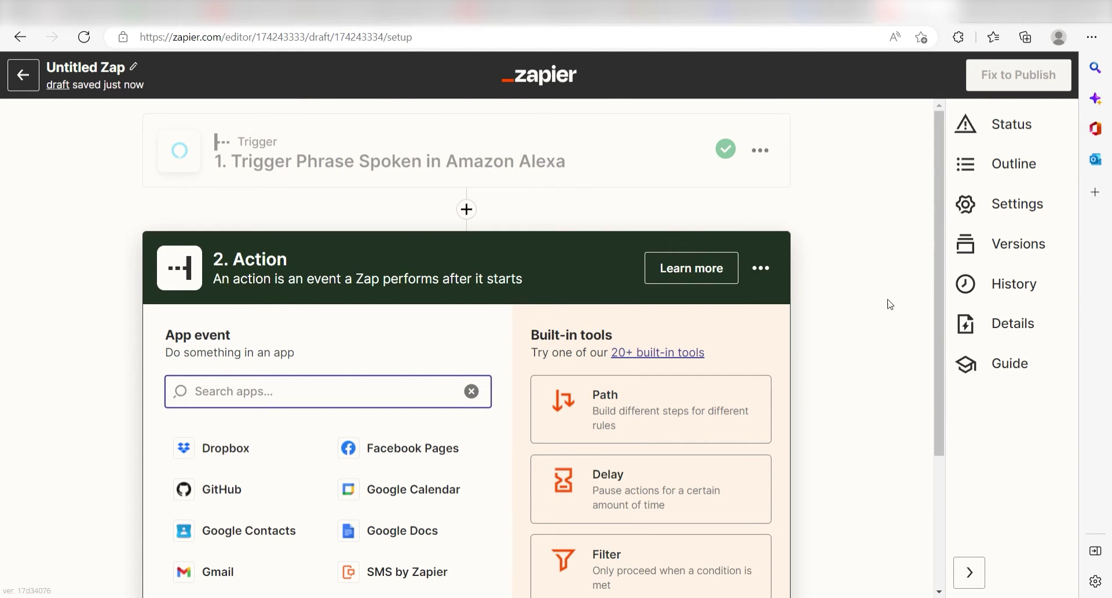
Choose Discord as the action app with the Send Channel Message event, then sign in to Discord.
drag(933, 267, 933, 363)
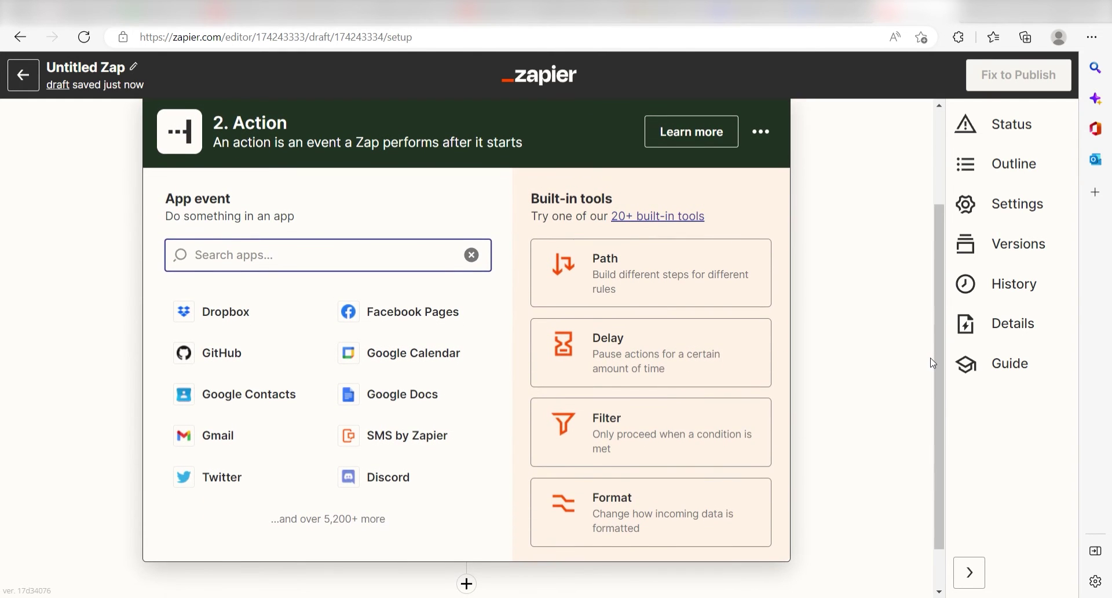
text(discord)
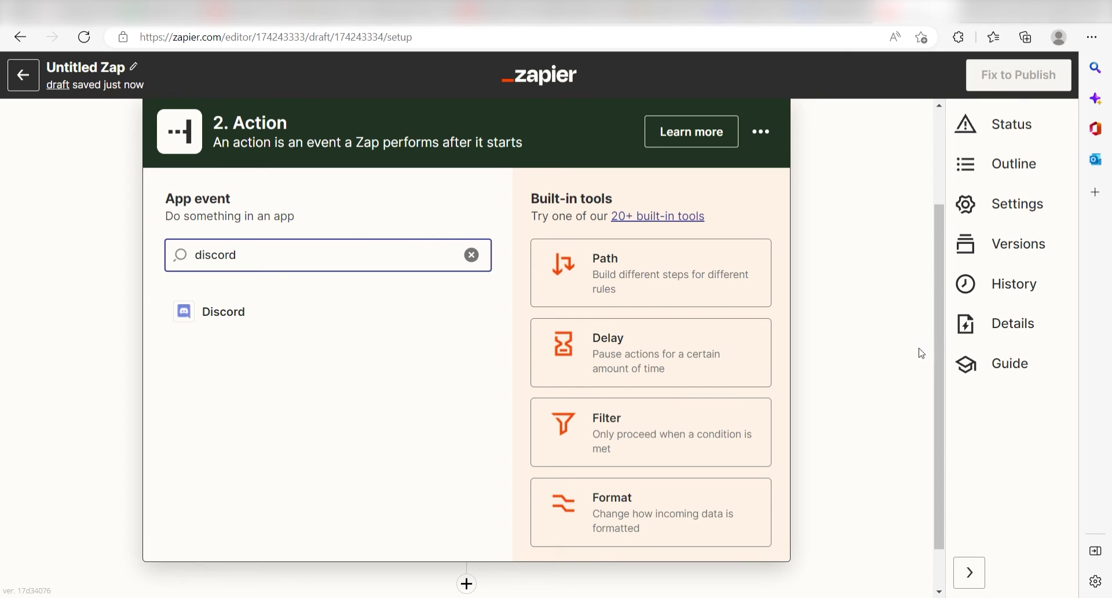
click(320, 316)
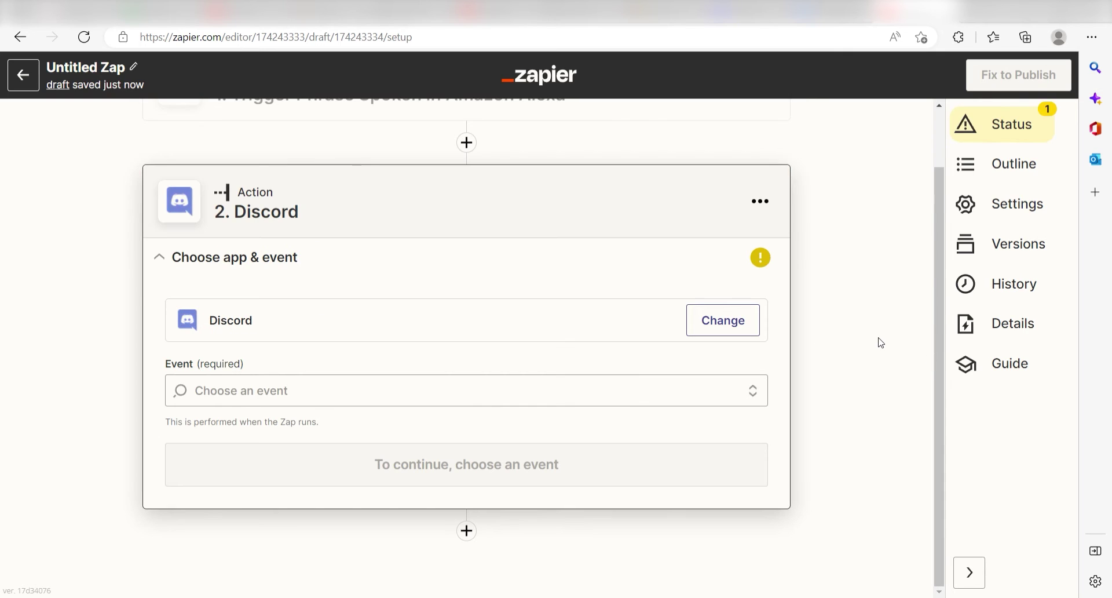
click(650, 392)
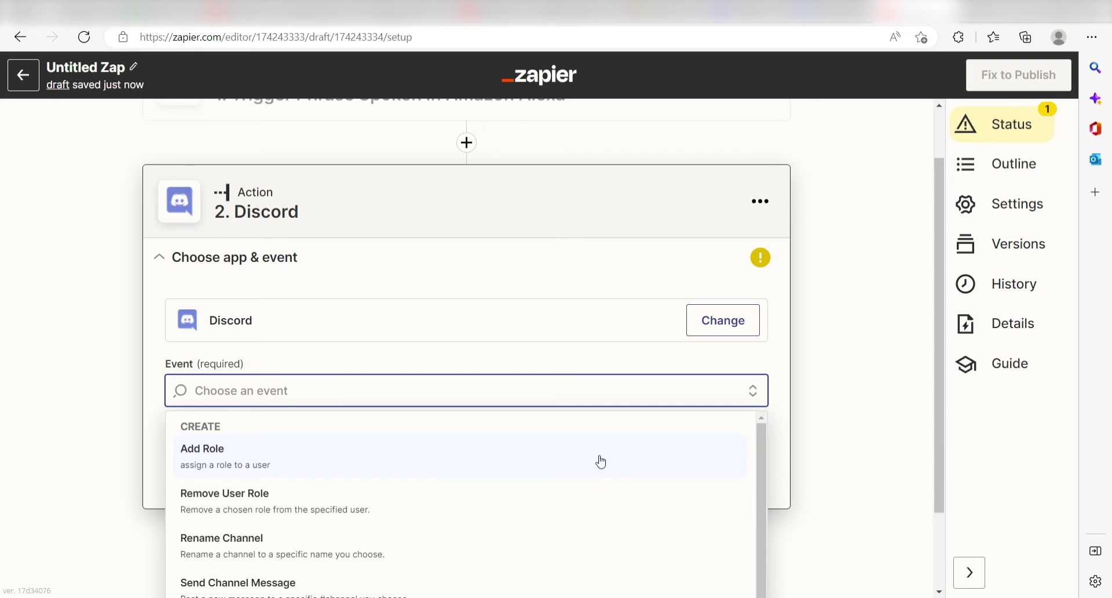
click(505, 582)
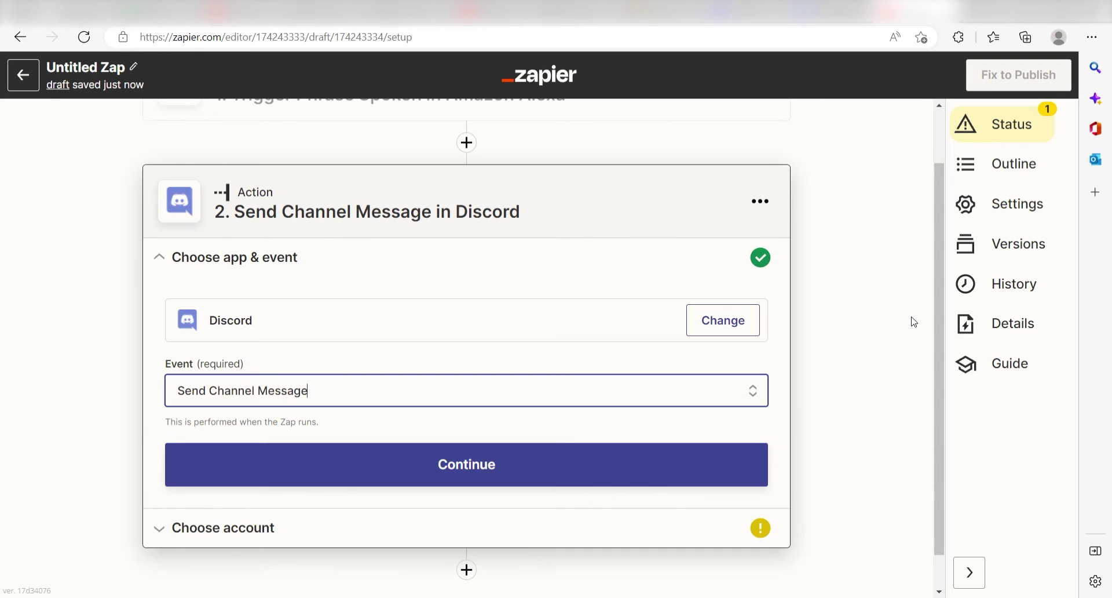
click(620, 470)
click(664, 411)
Add the Zapier bot to the selected Discord server and authorize the listed permissions.
click(637, 447)
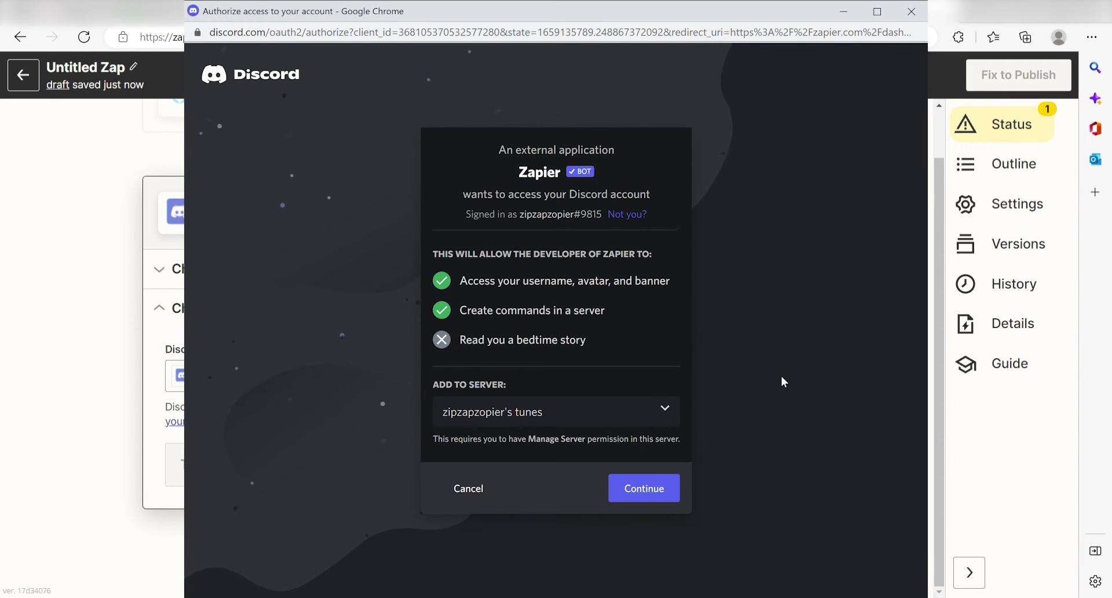
click(662, 487)
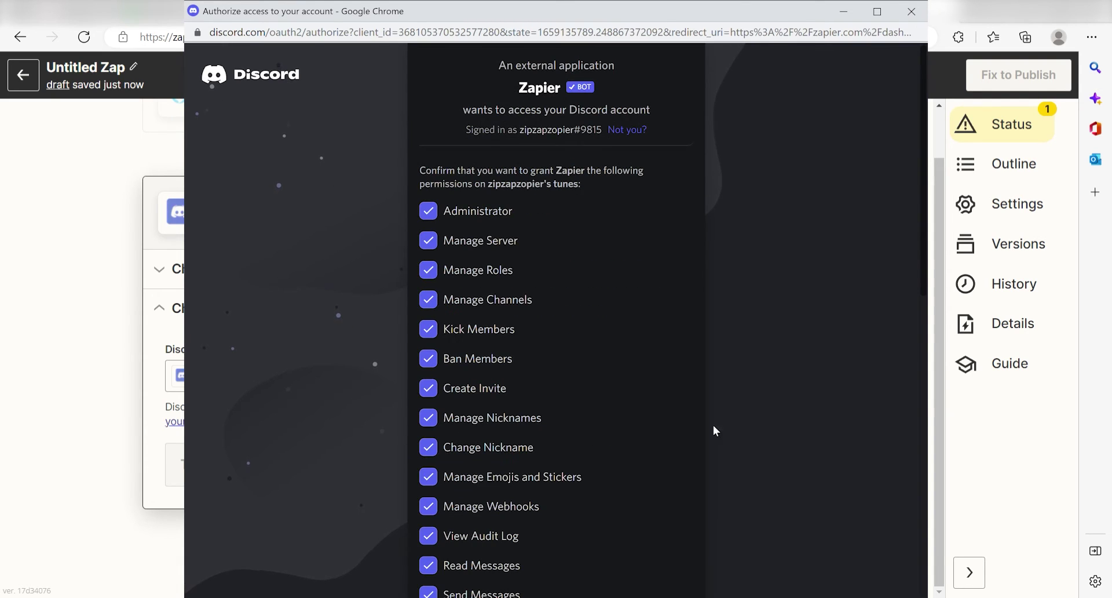
scroll(756, 325, down, 1)
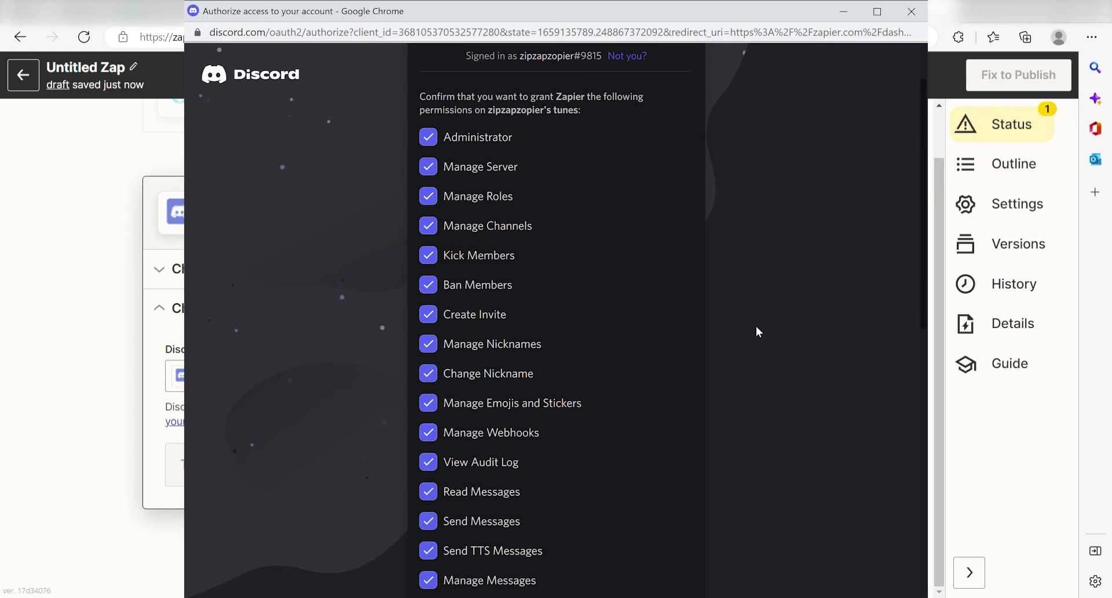
scroll(756, 327, down, 7)
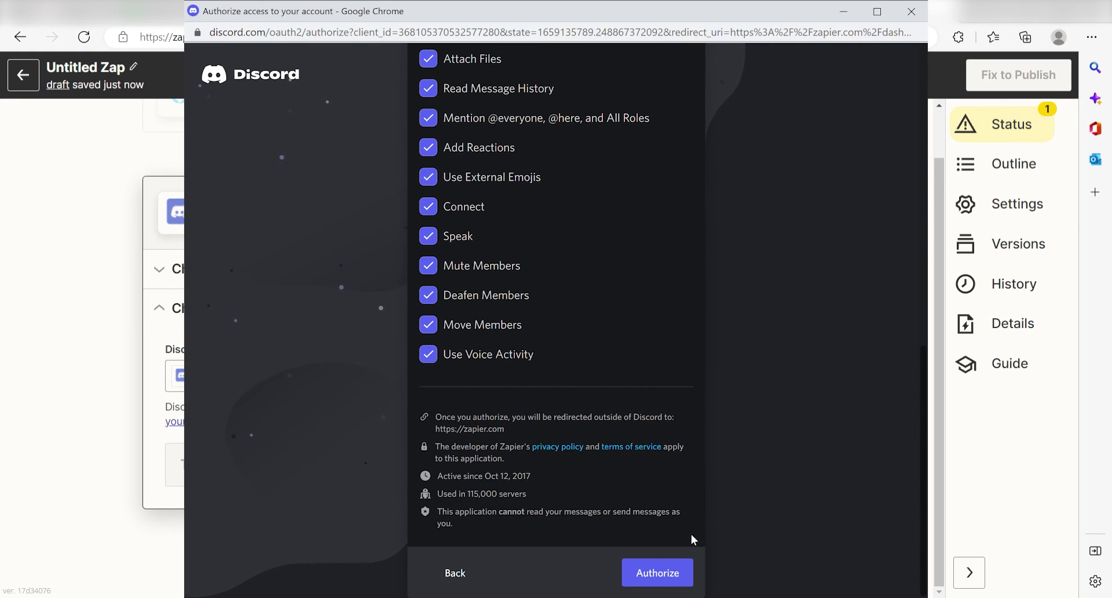
click(672, 572)
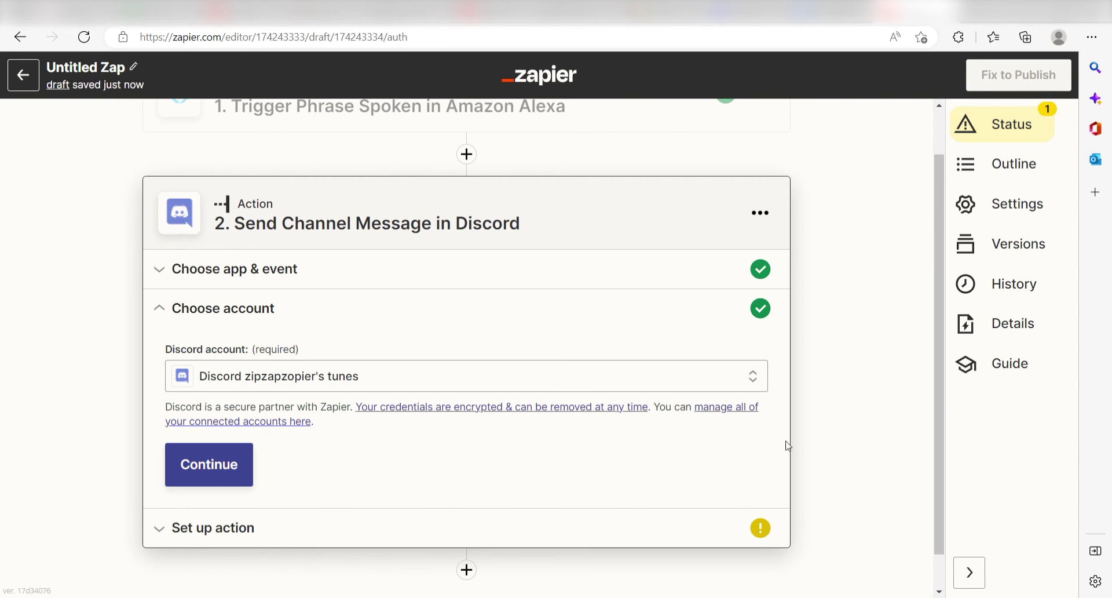
Set the Discord channel to general and insert the 'What would you like to say?' answer as message text.
click(223, 478)
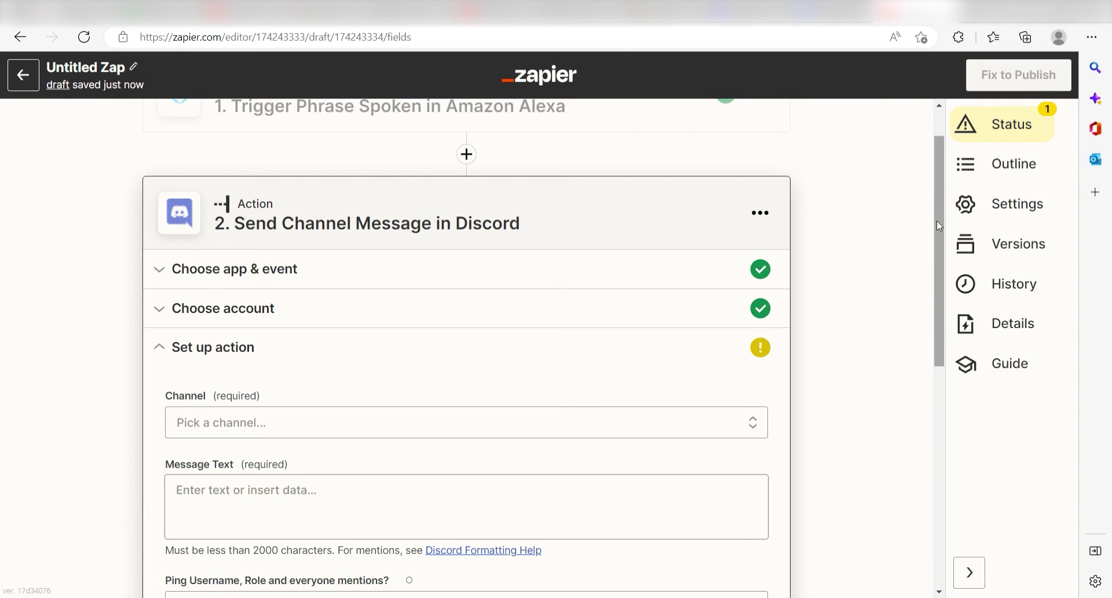
drag(936, 221, 934, 317)
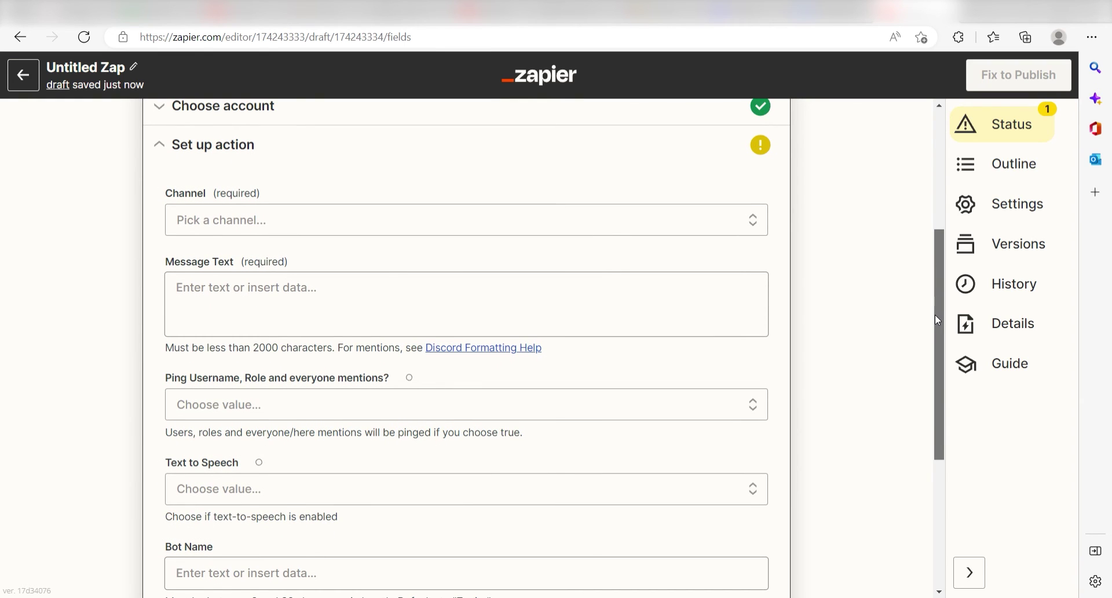
click(751, 223)
click(497, 504)
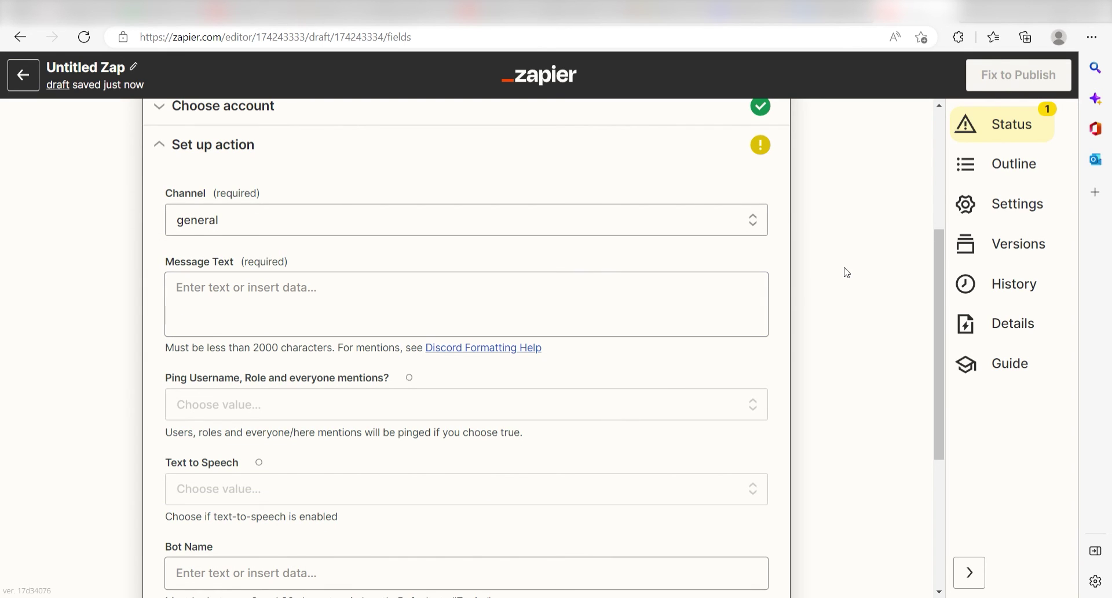
click(681, 285)
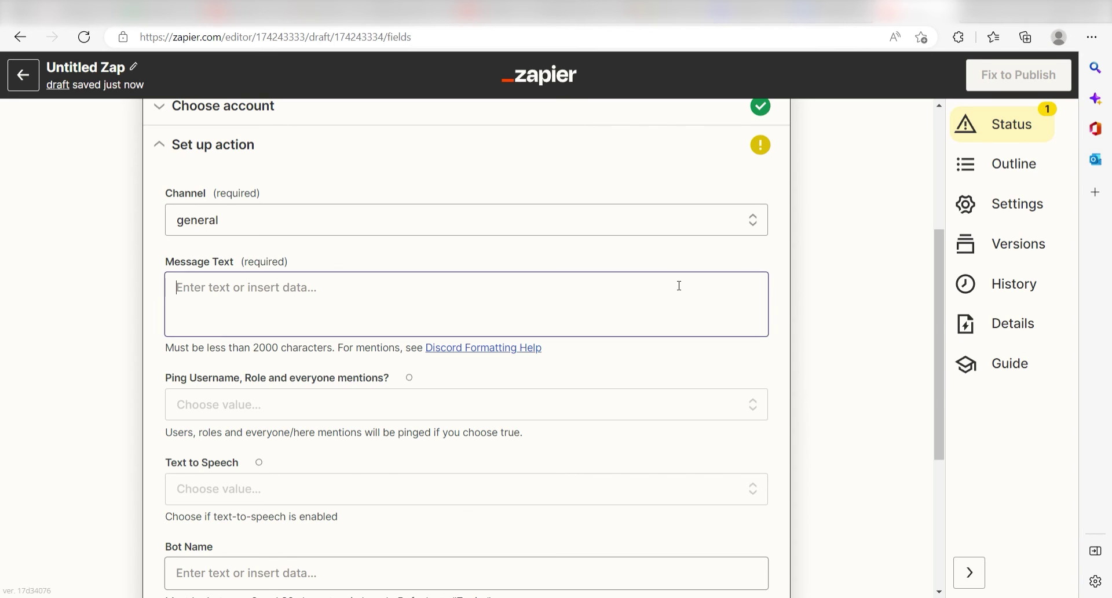
click(506, 481)
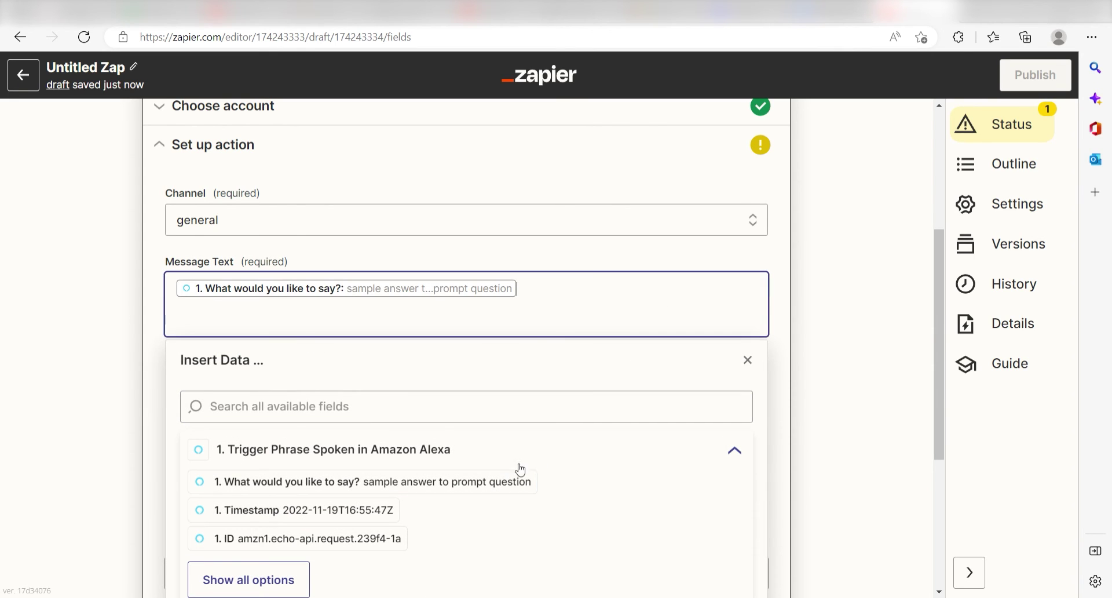
click(884, 258)
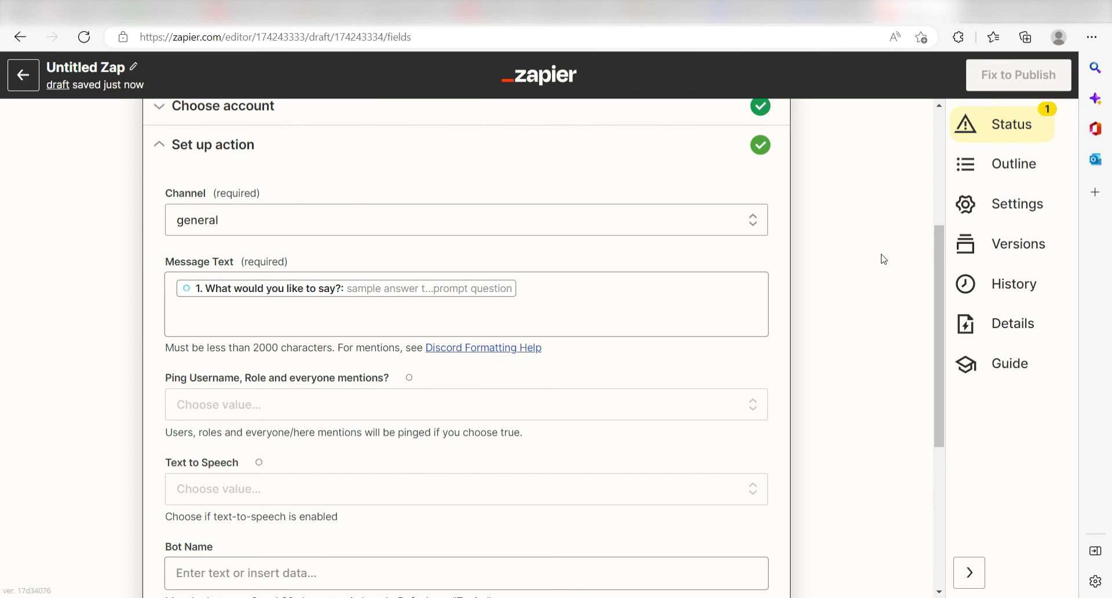
Set the bot name to AlexaBot and proceed to the action test.
scroll(880, 255, down, 3)
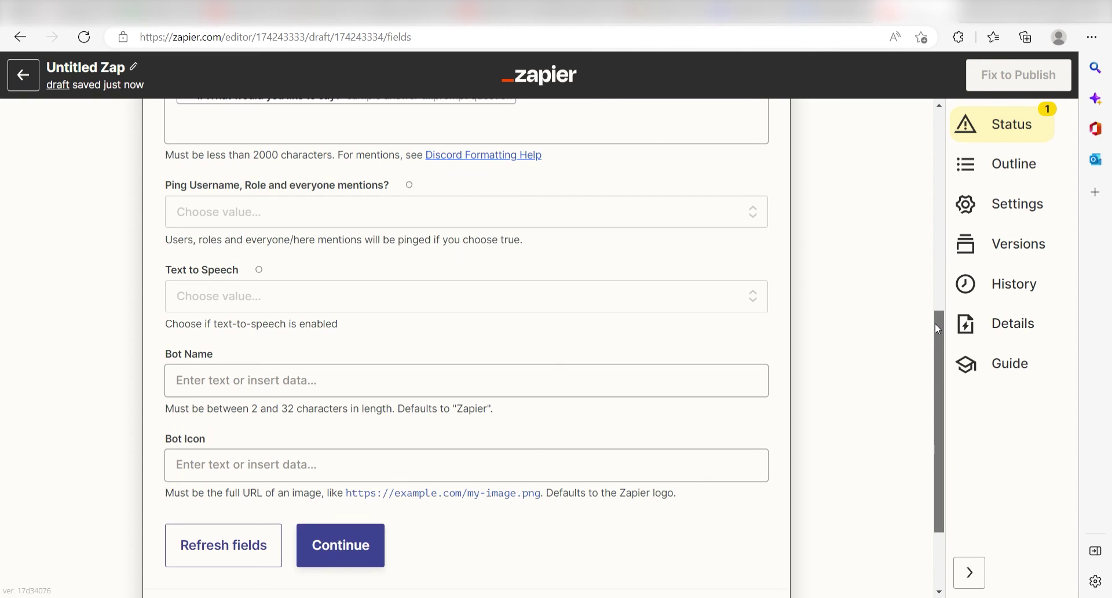
text(AlexaBot)
click(459, 526)
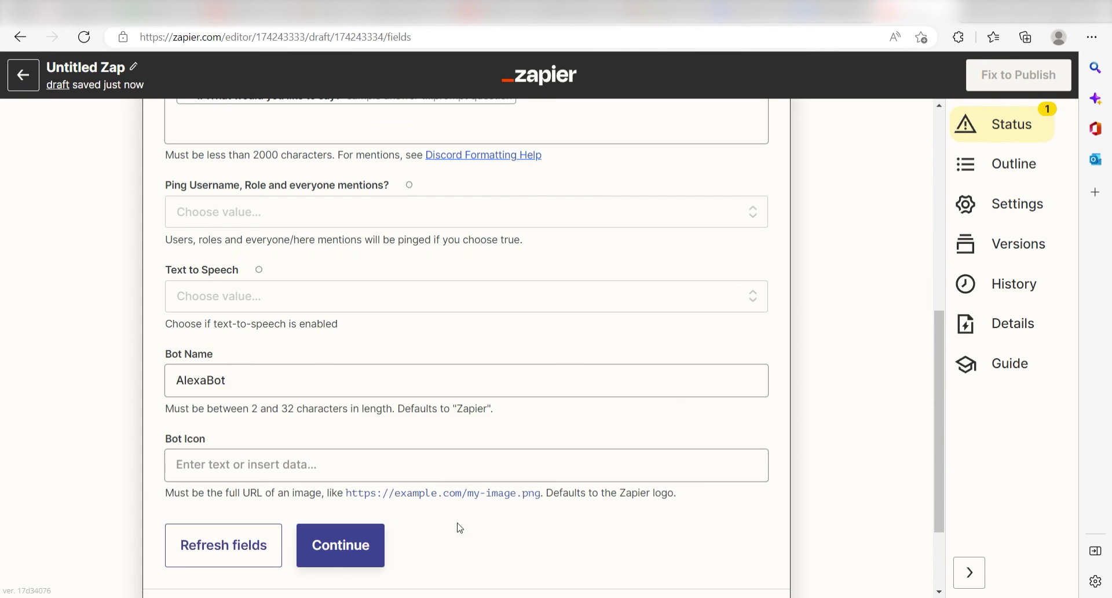
click(355, 543)
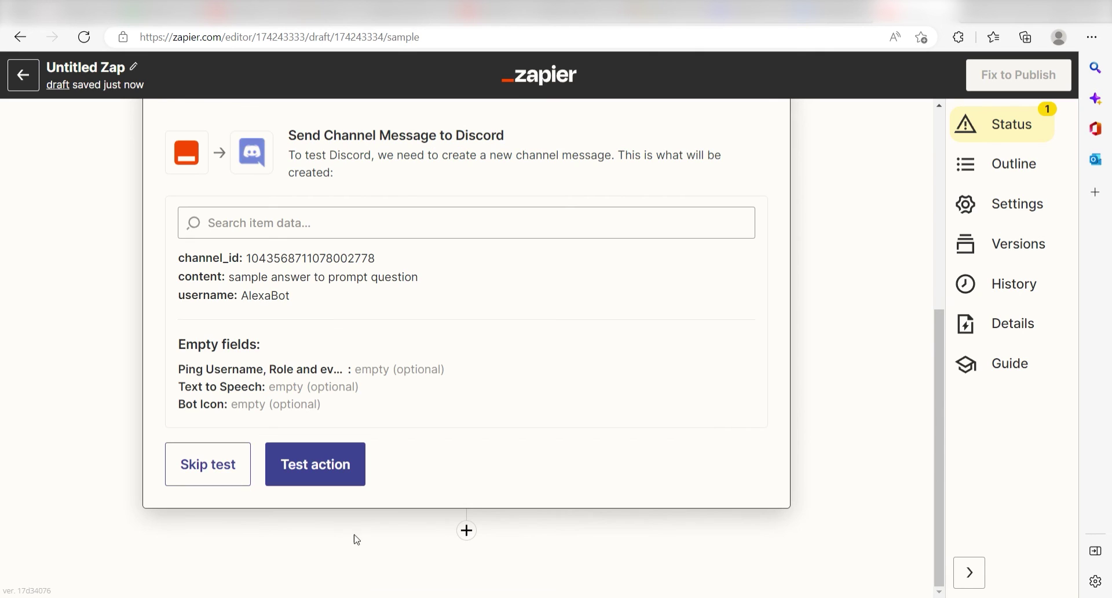
Run the action test to post AlexaBot's sample message to the Discord general channel.
click(322, 464)
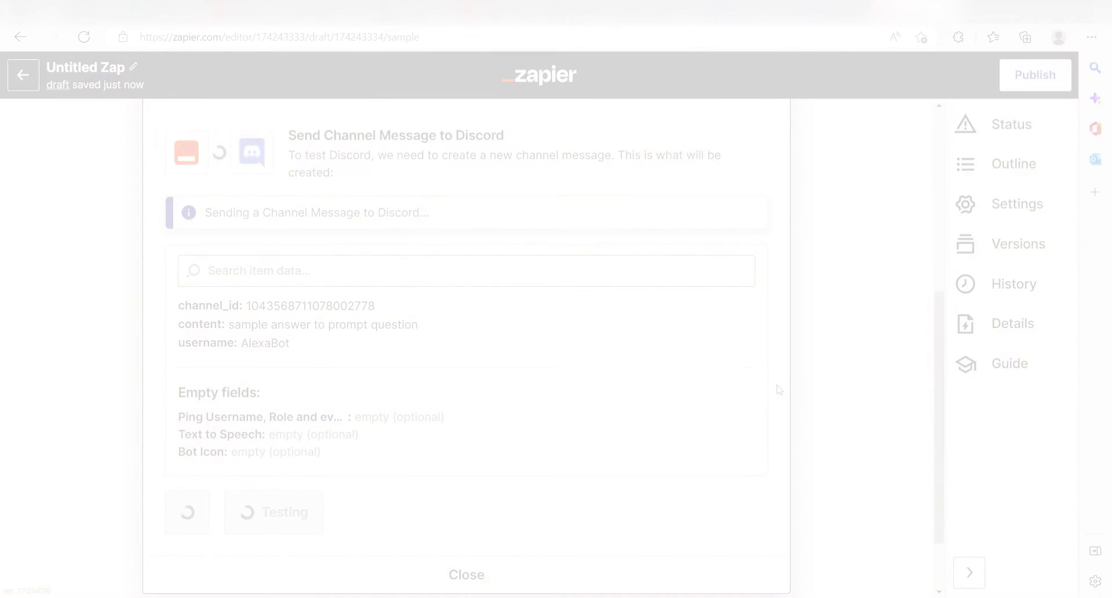